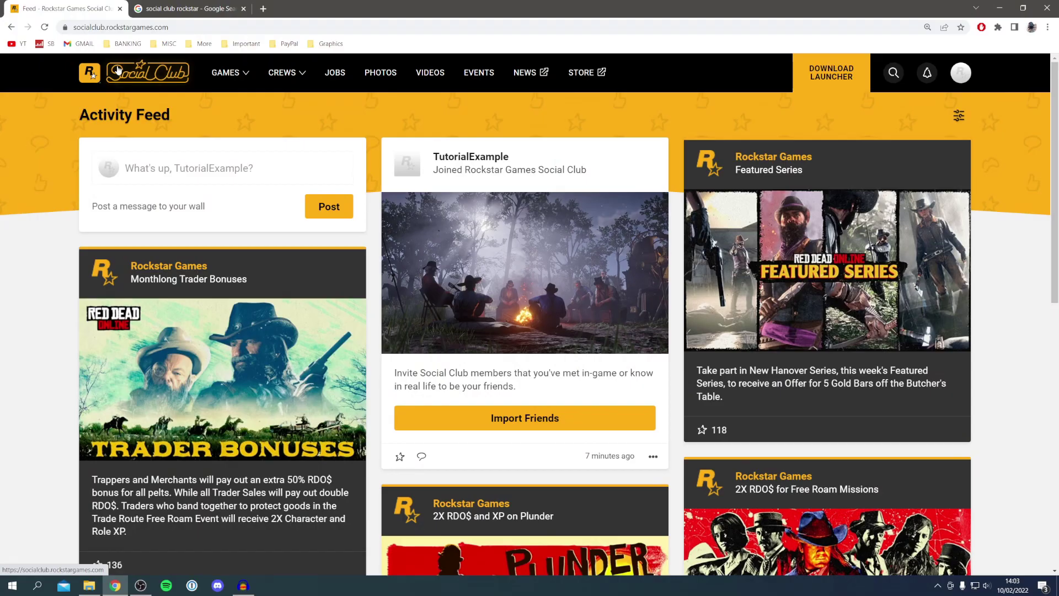
Reload the Social Club activity feed and return to it from the search results tab
click(118, 70)
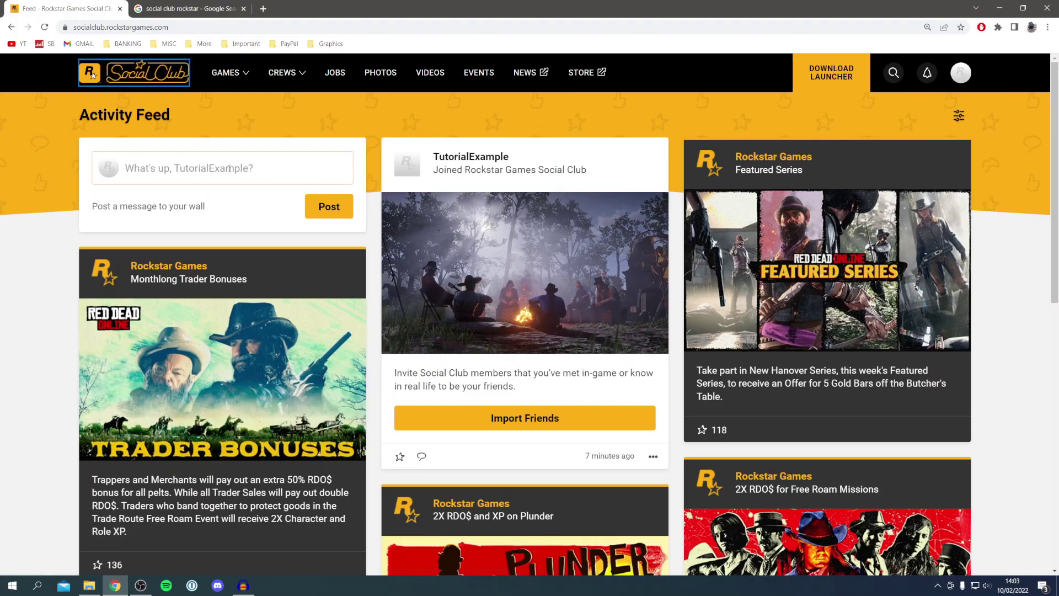
click(224, 9)
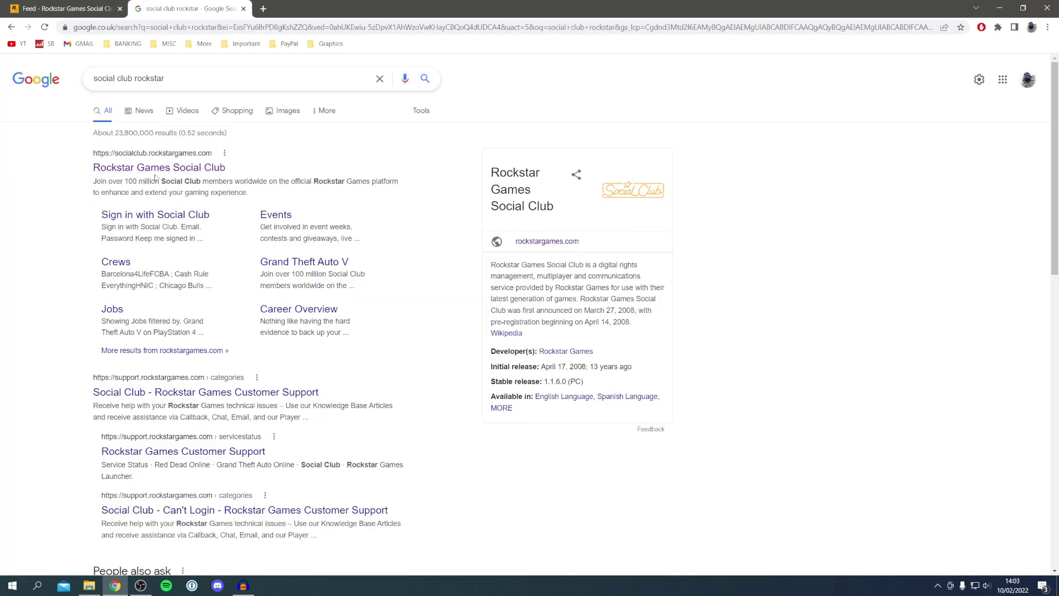
click(122, 11)
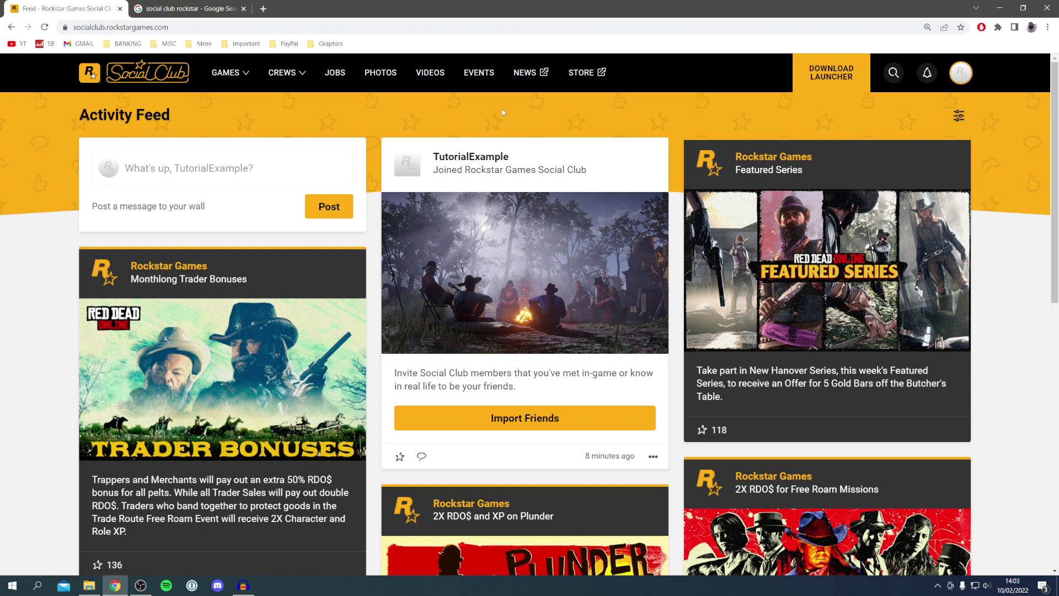
Open Rockstar Games Support through the account menu's Help > Support entry
click(968, 72)
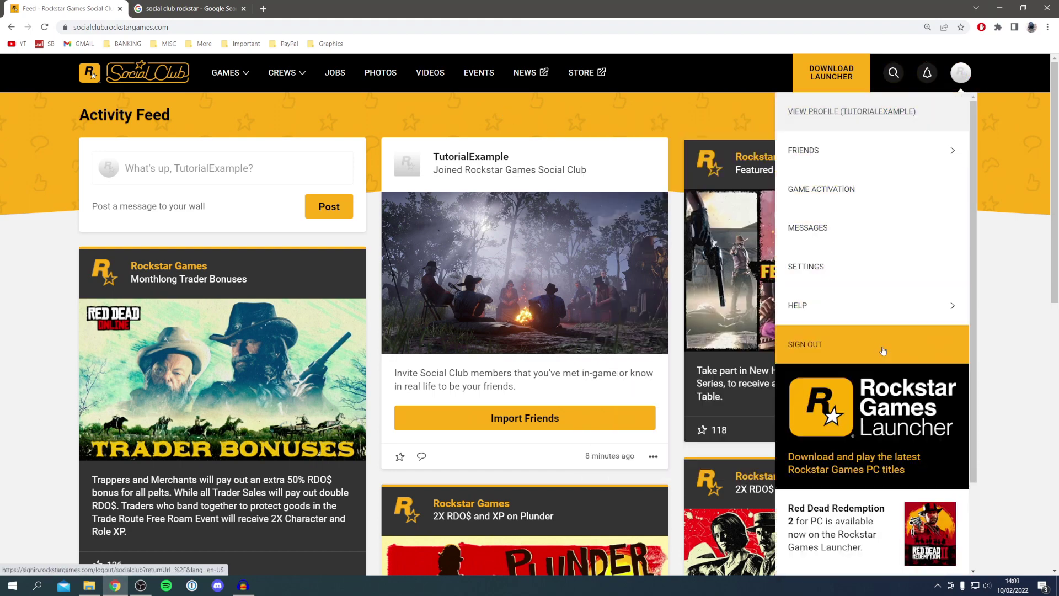
mouse_move(825, 166)
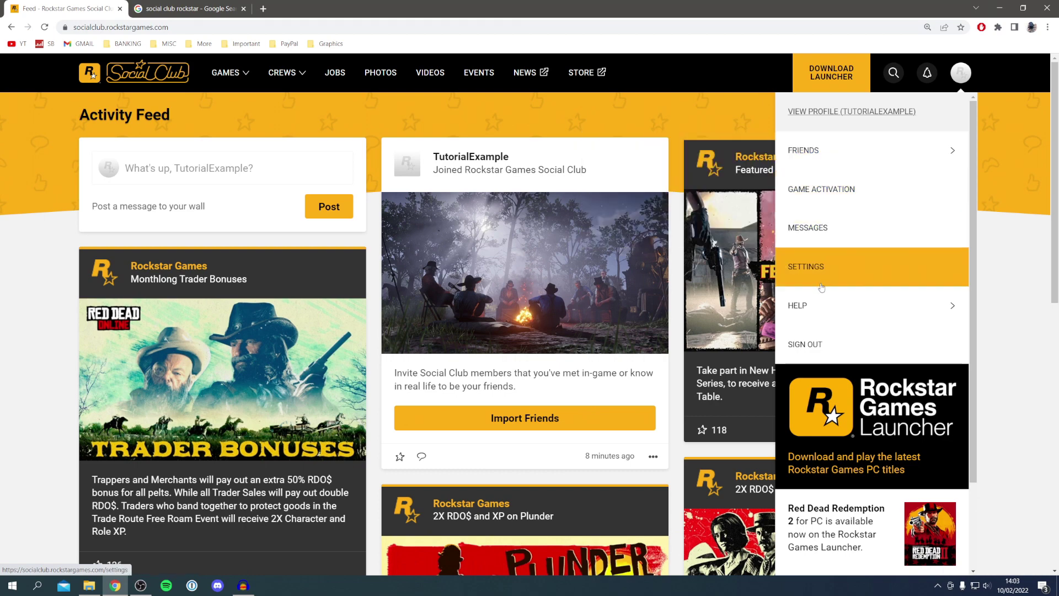
mouse_move(857, 305)
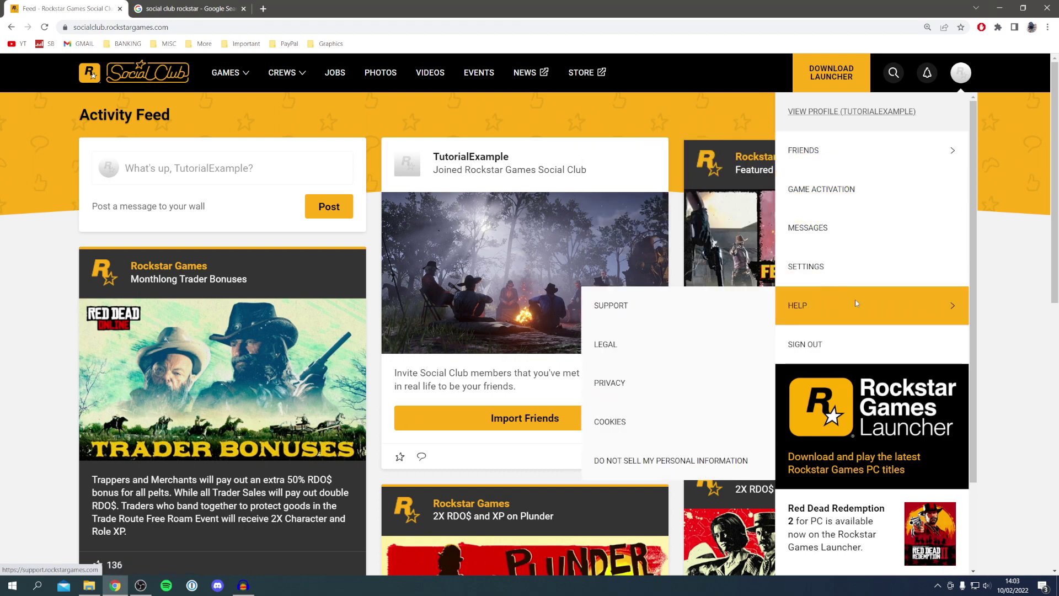
click(682, 309)
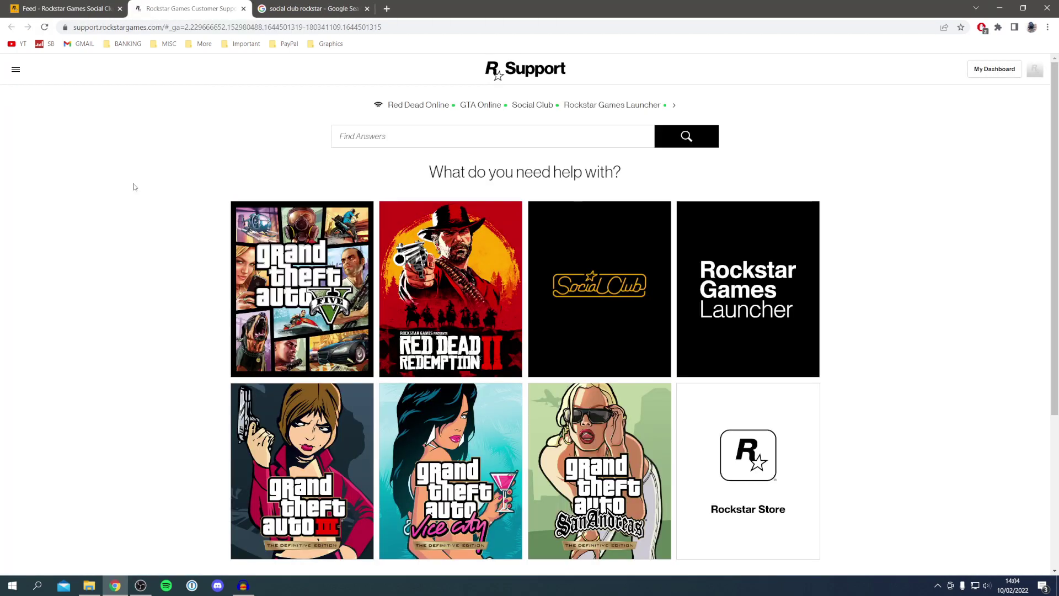
Search the Social Club help for 'delete account' and open the account-deletion request article
scroll(133, 187, down, 1)
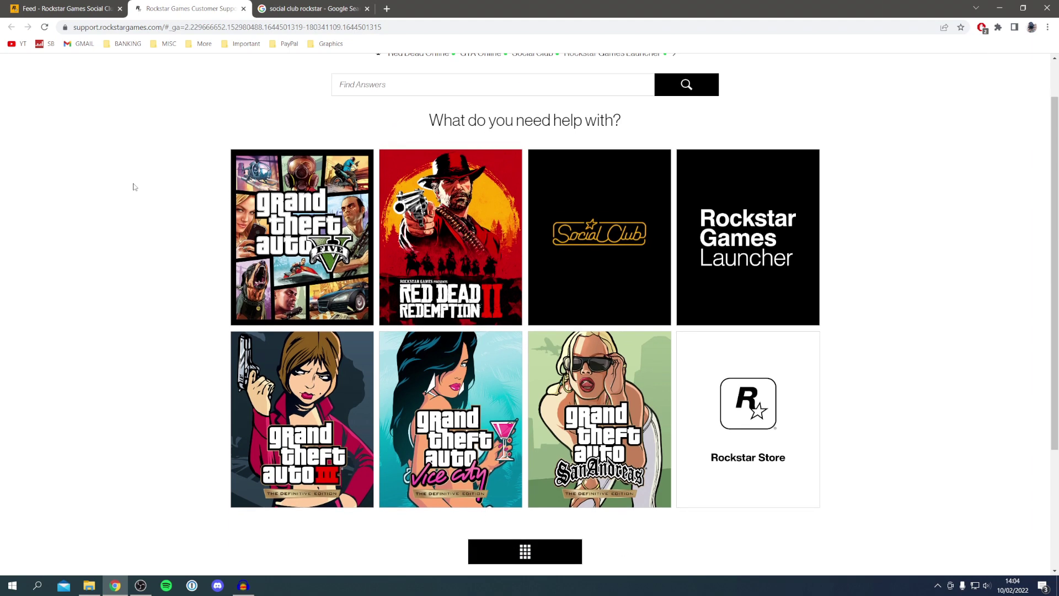
click(571, 241)
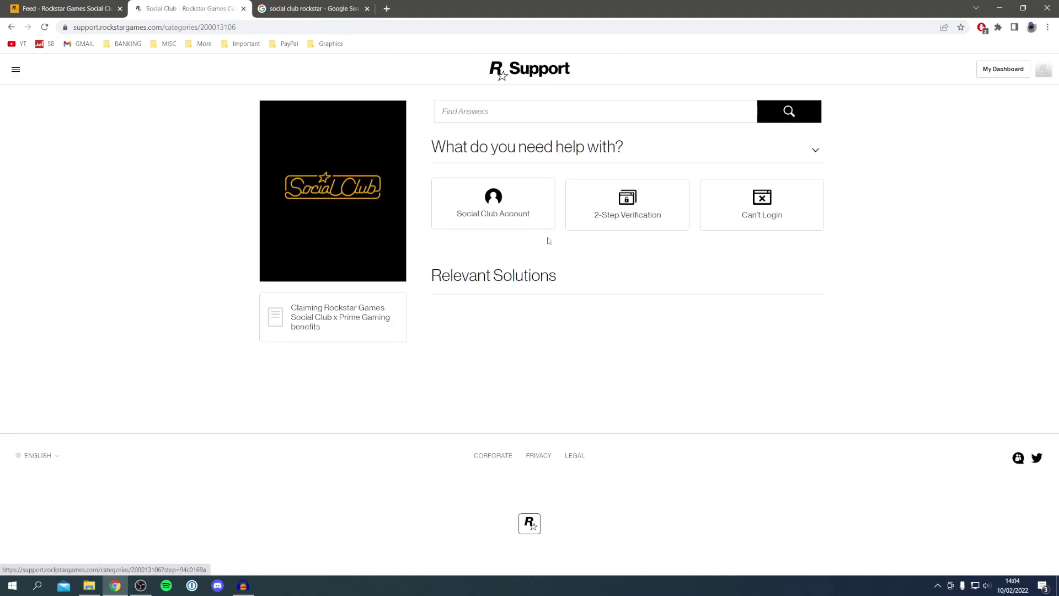
click(513, 118)
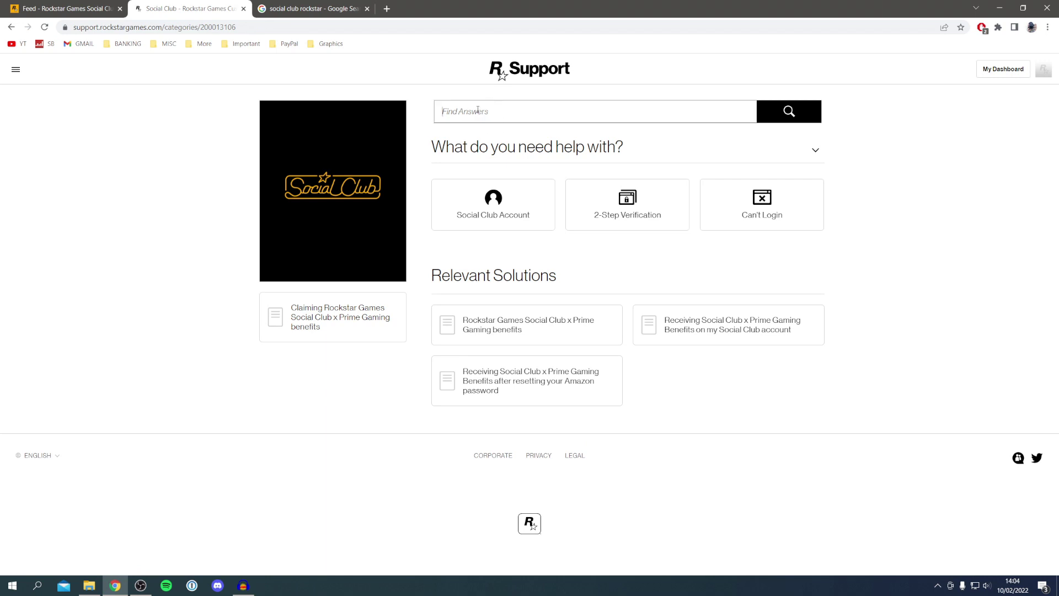
text(delete account)
click(791, 110)
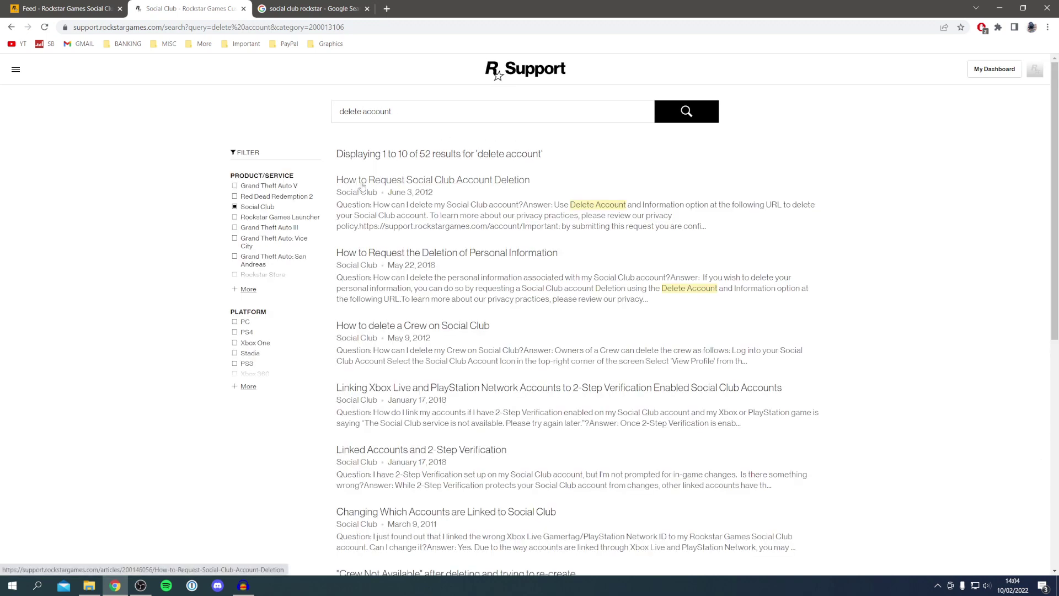
click(464, 186)
Zoom in on the account-deletion article and scroll down through it
key(ctrl+plus)
key(ctrl+plus)
scroll(522, 250, down, 3)
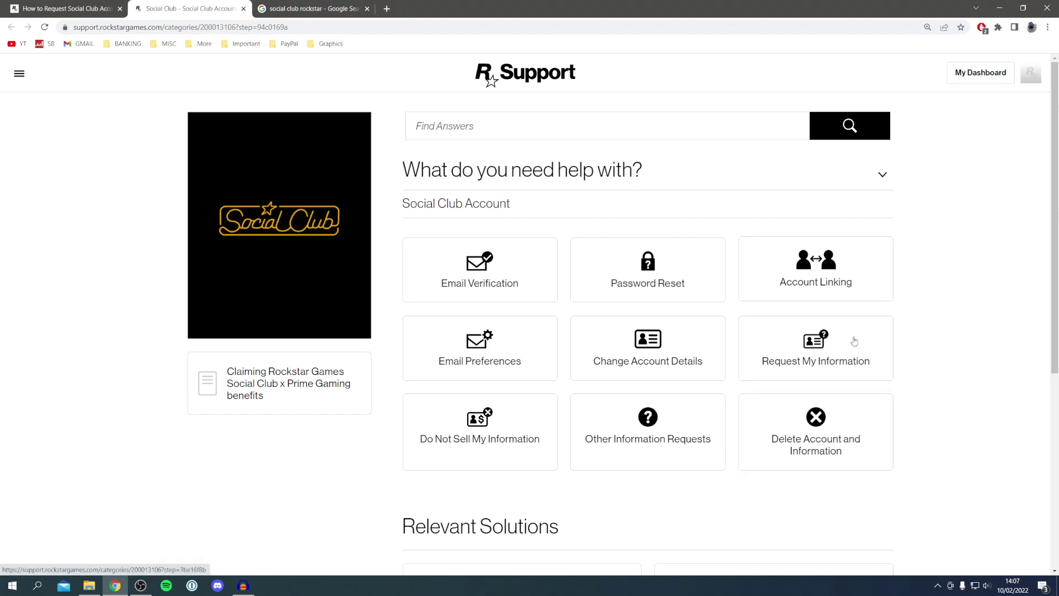
Choose Delete Account and Information and submit it as a web ticket
click(797, 448)
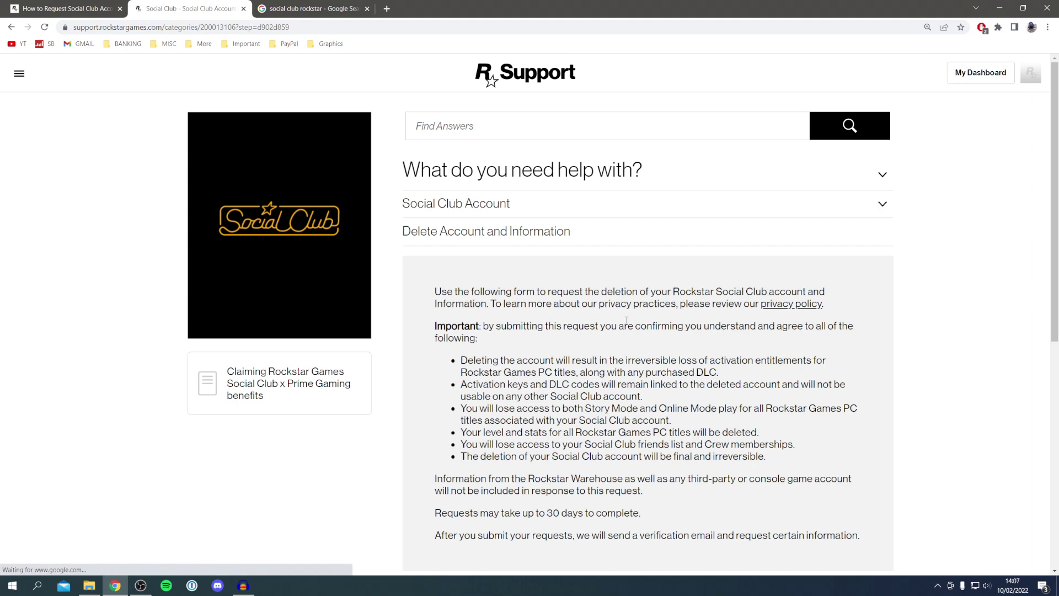
scroll(627, 328, down, 1)
scroll(607, 308, down, 1)
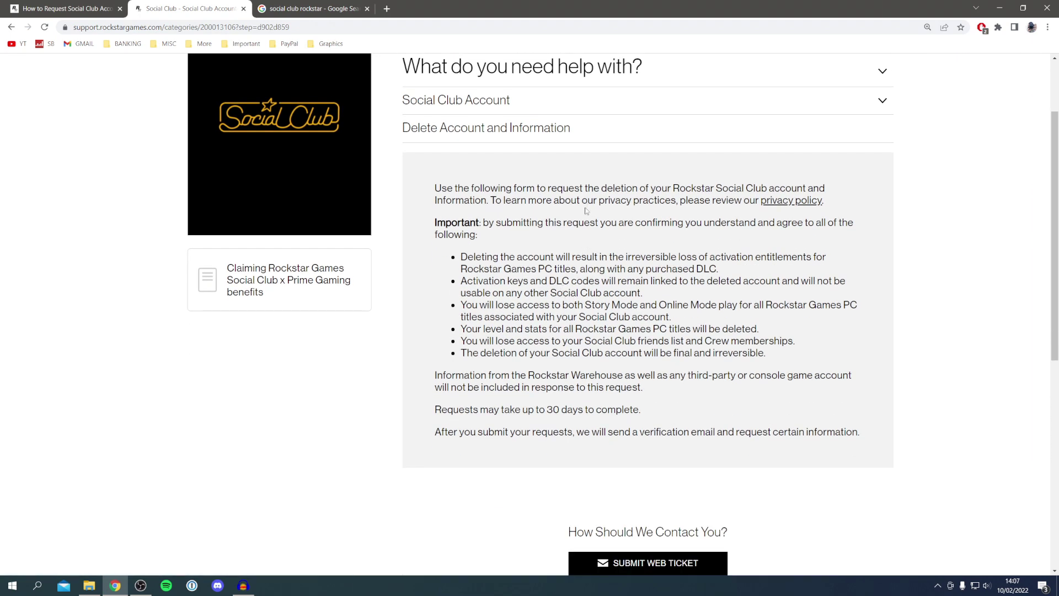
scroll(587, 204, down, 1)
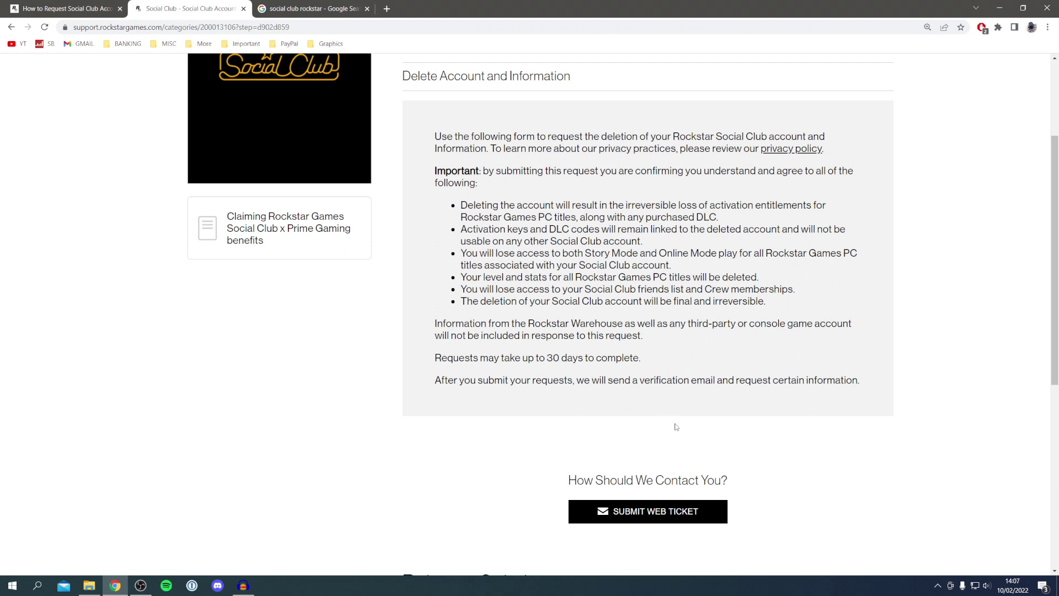
click(682, 516)
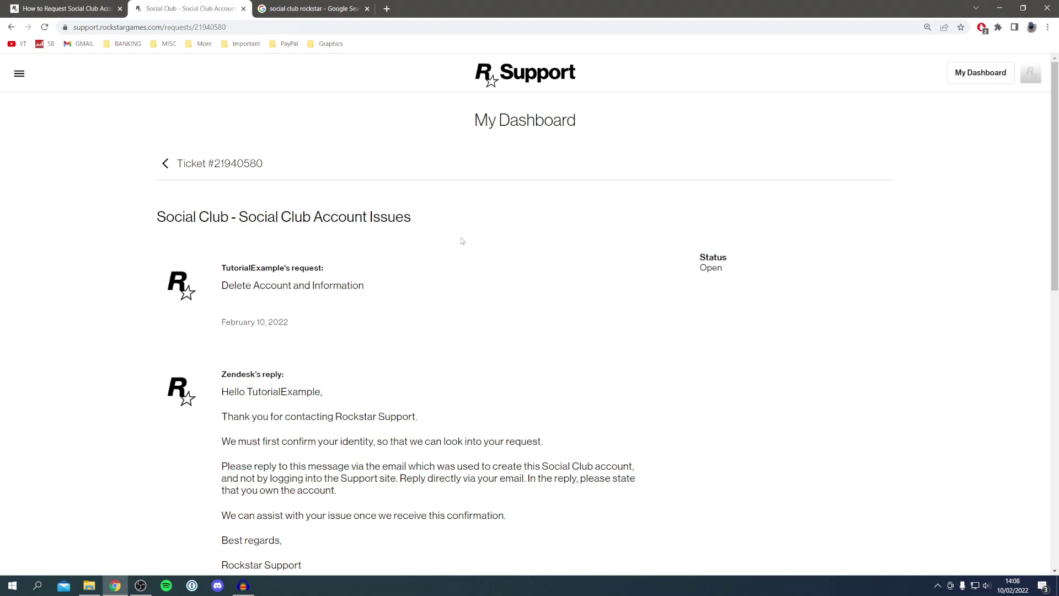
scroll(462, 240, down, 2)
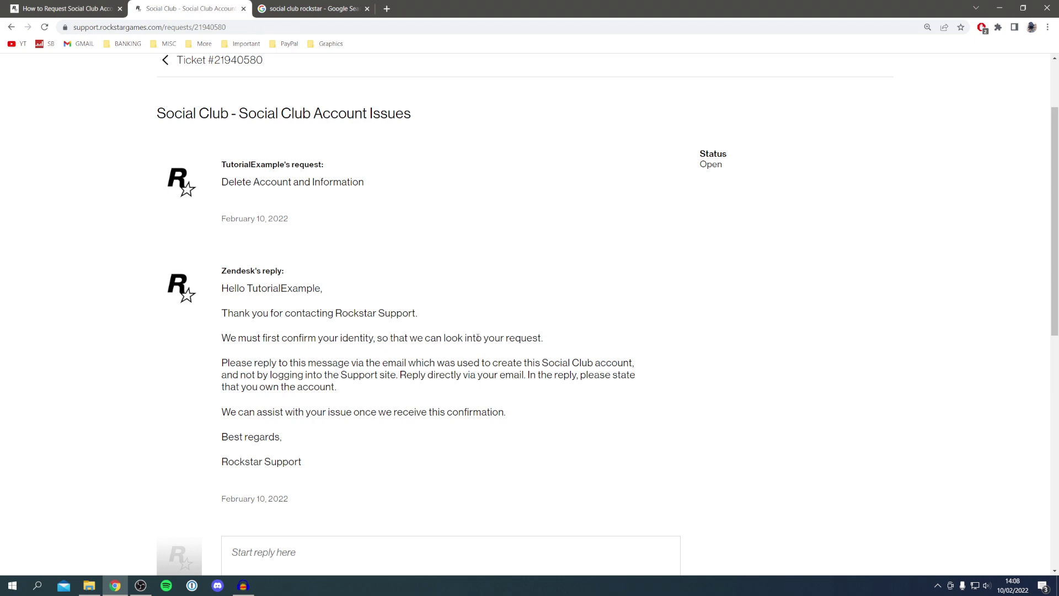
scroll(478, 338, down, 2)
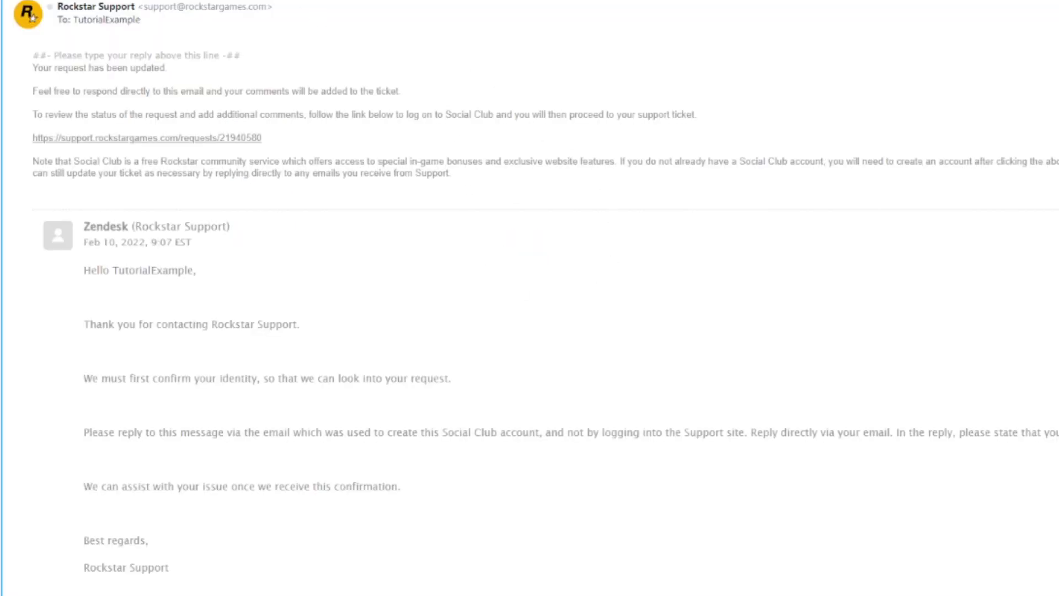
Reply to the support email with 'Hi there, I confirm I own this account.' and send it
scroll(309, 226, down, 4)
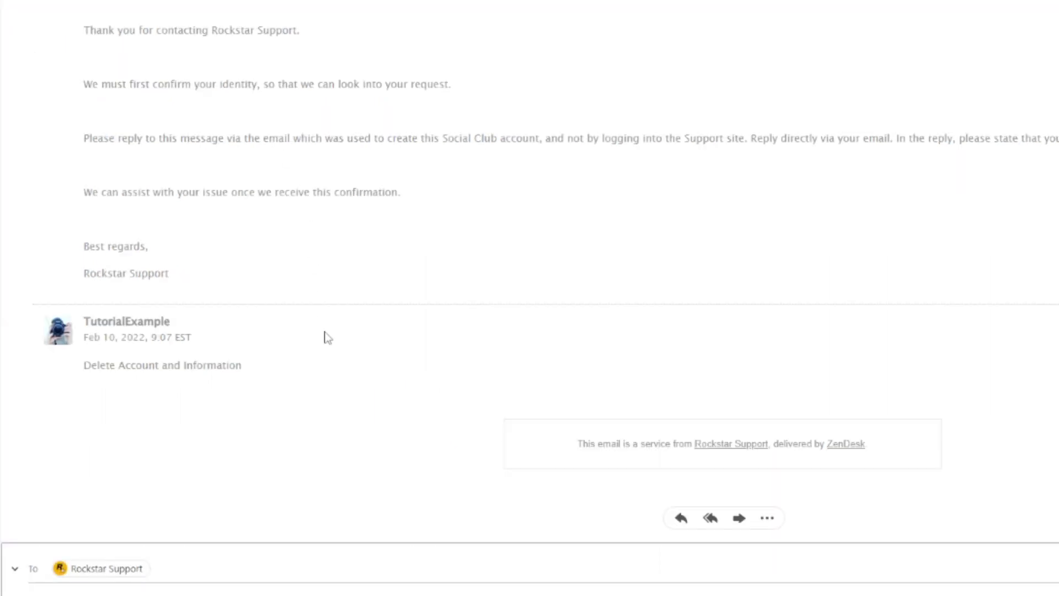
scroll(288, 288, down, 3)
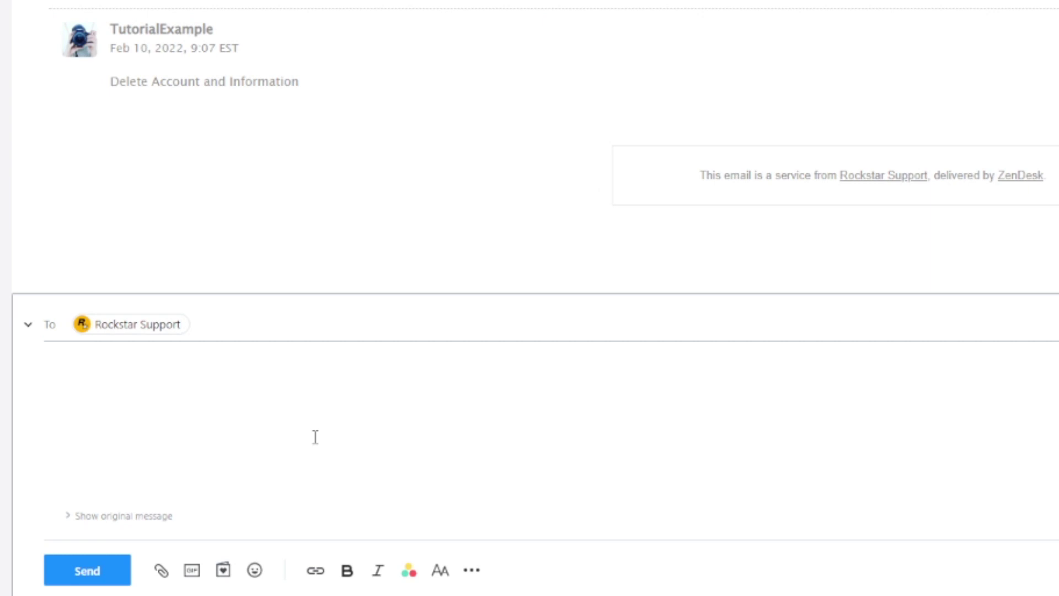
text(Hi there,)
key(Return)
text(I confirm I )
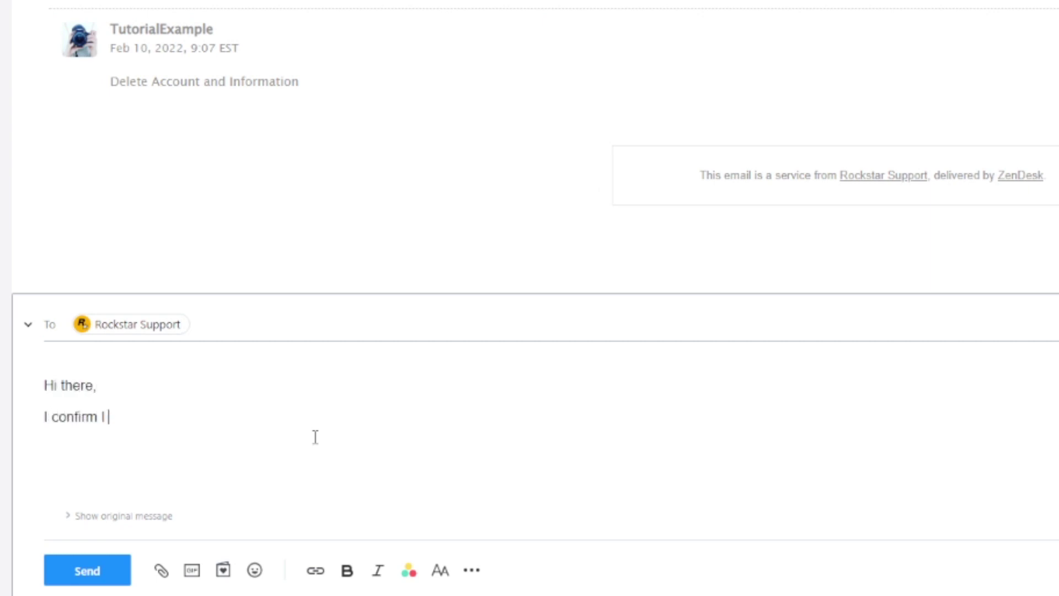
text(own this account.)
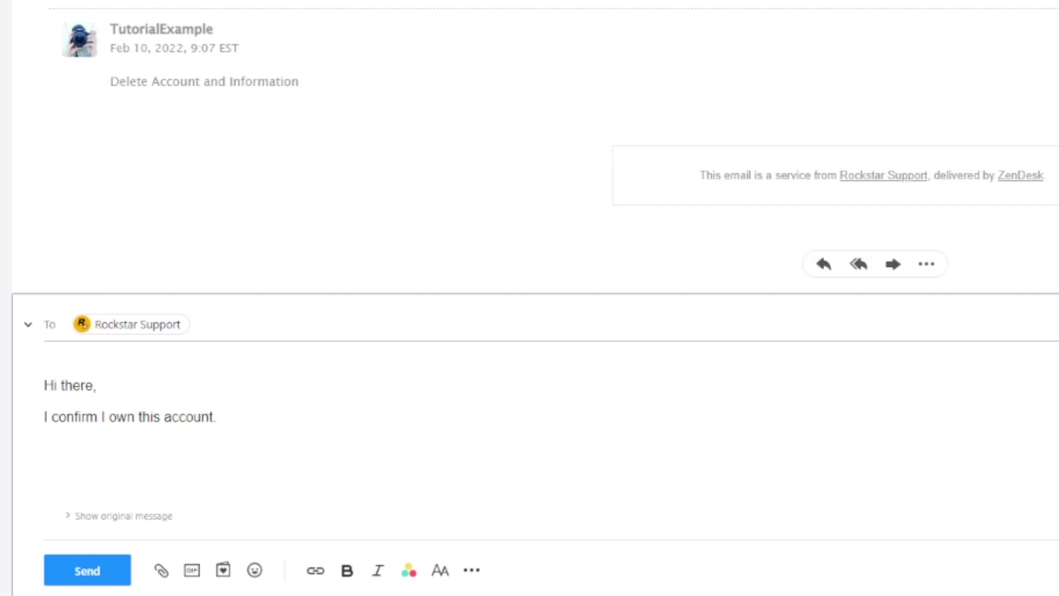
click(76, 579)
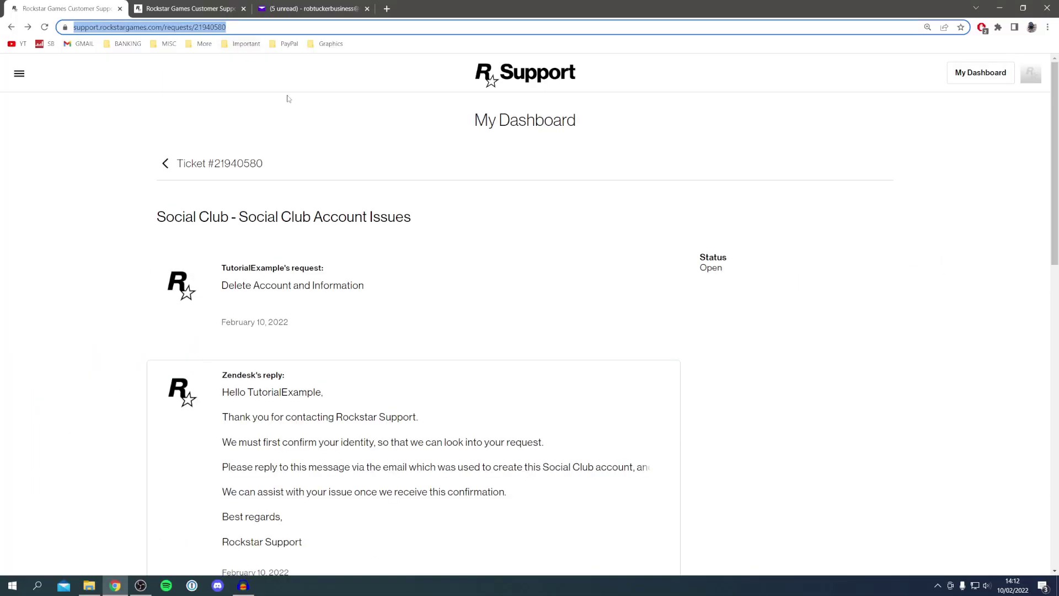
Reload the ticket page and scroll to the new 'I confirm I own this account.' reply
key(Return)
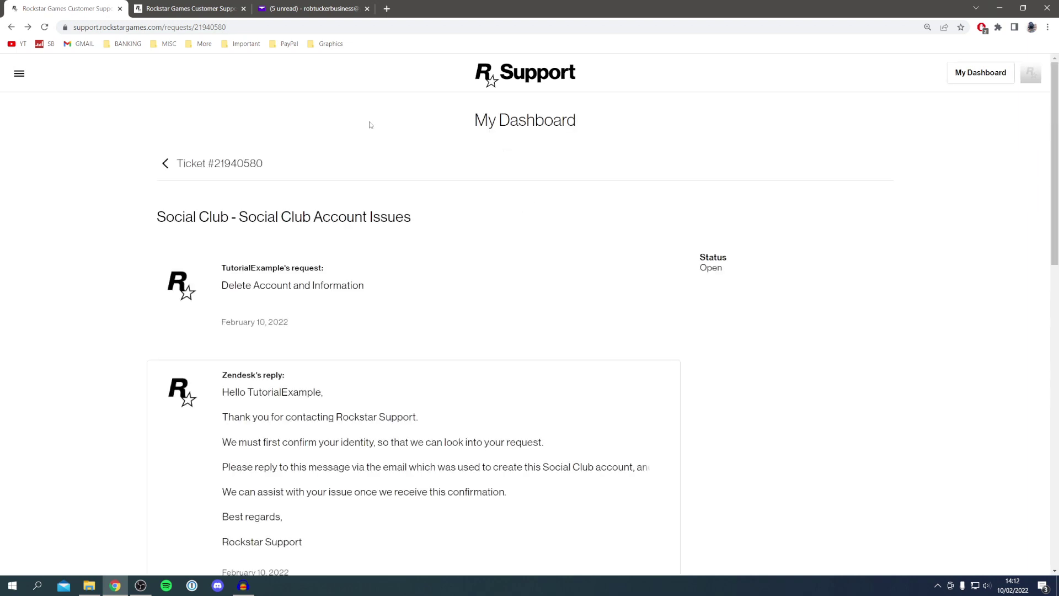
scroll(369, 125, down, 6)
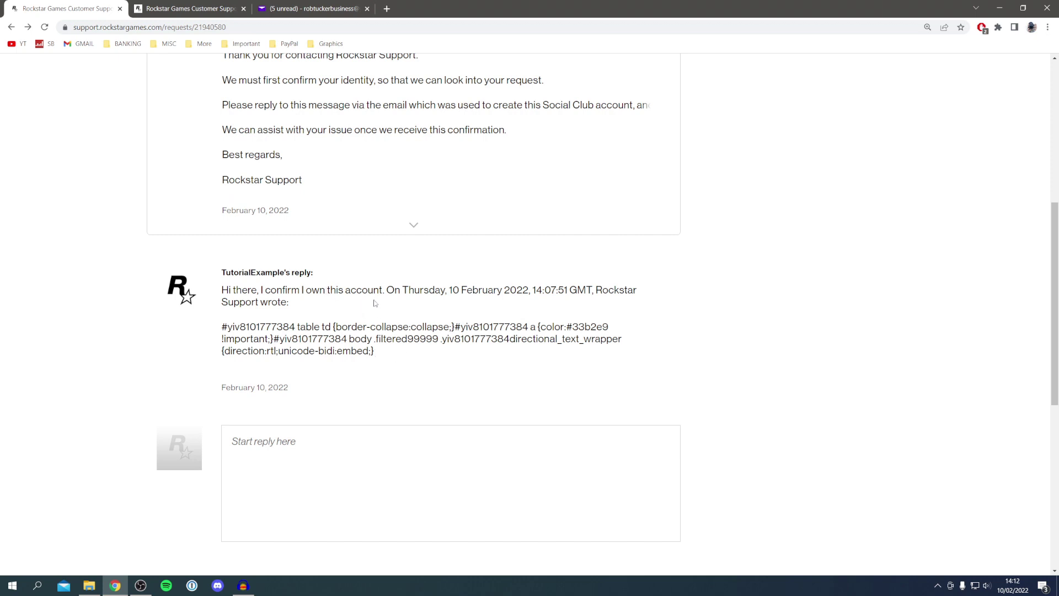
scroll(375, 304, up, 3)
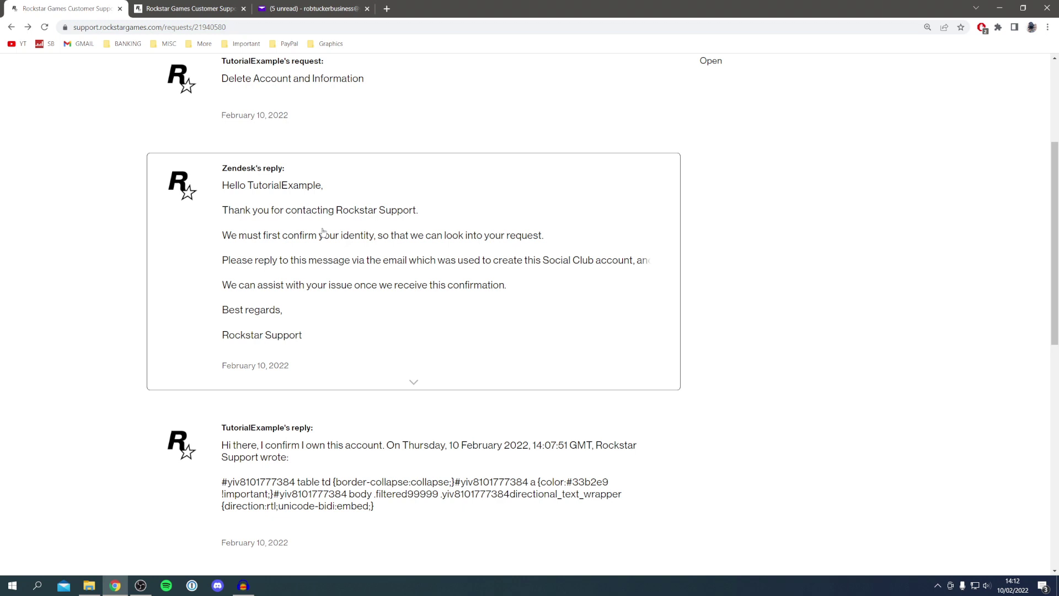
scroll(323, 232, down, 1)
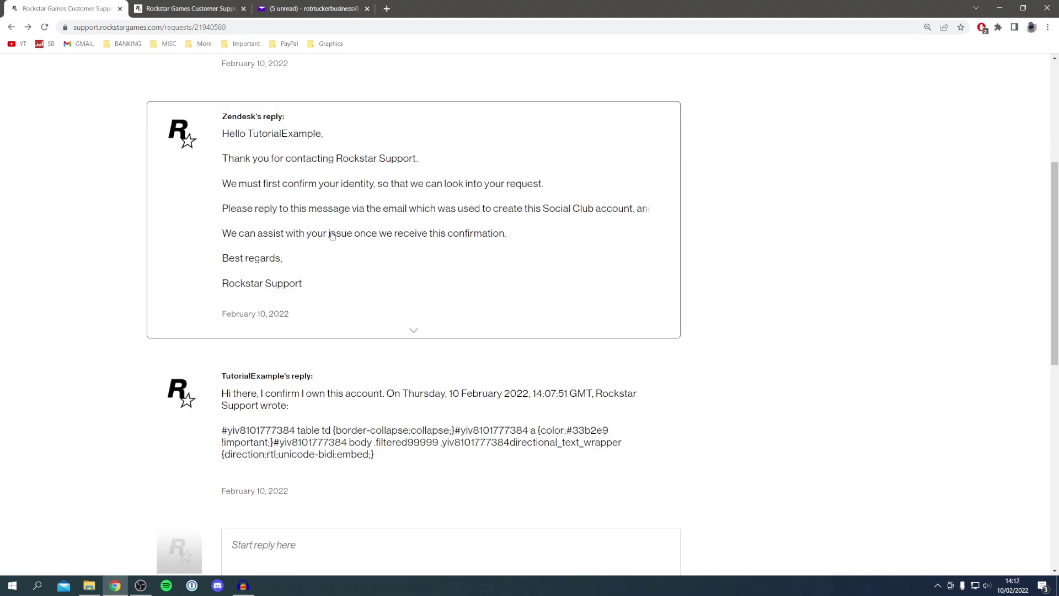